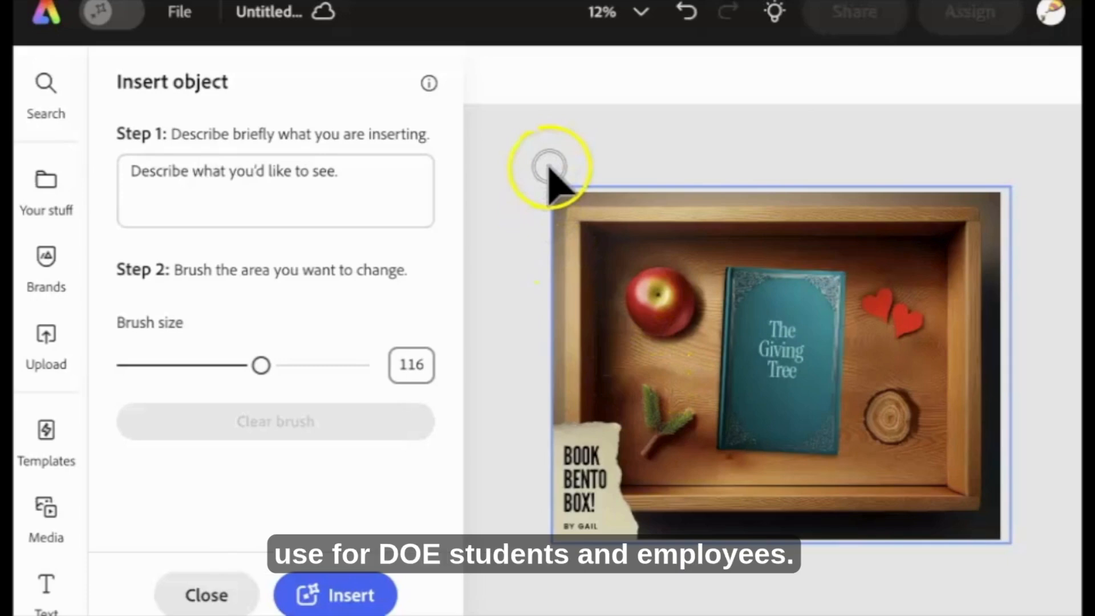
# - Close the Insert object tool and replace the author name after "BY" on the book bento box label with the creator's first name
pyautogui.click(206, 595)
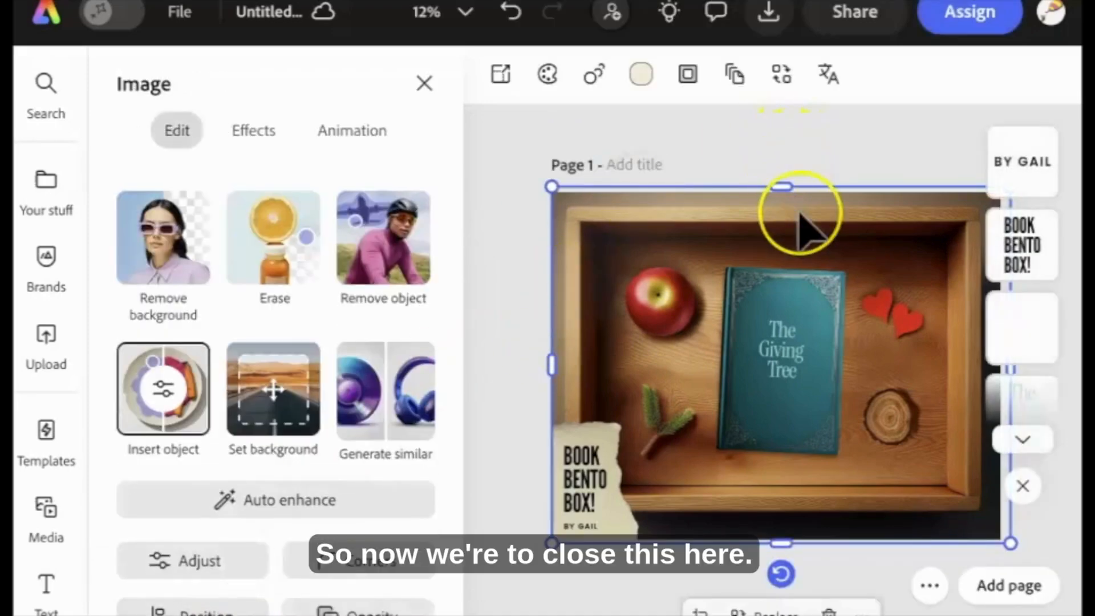
pyautogui.click(1012, 178)
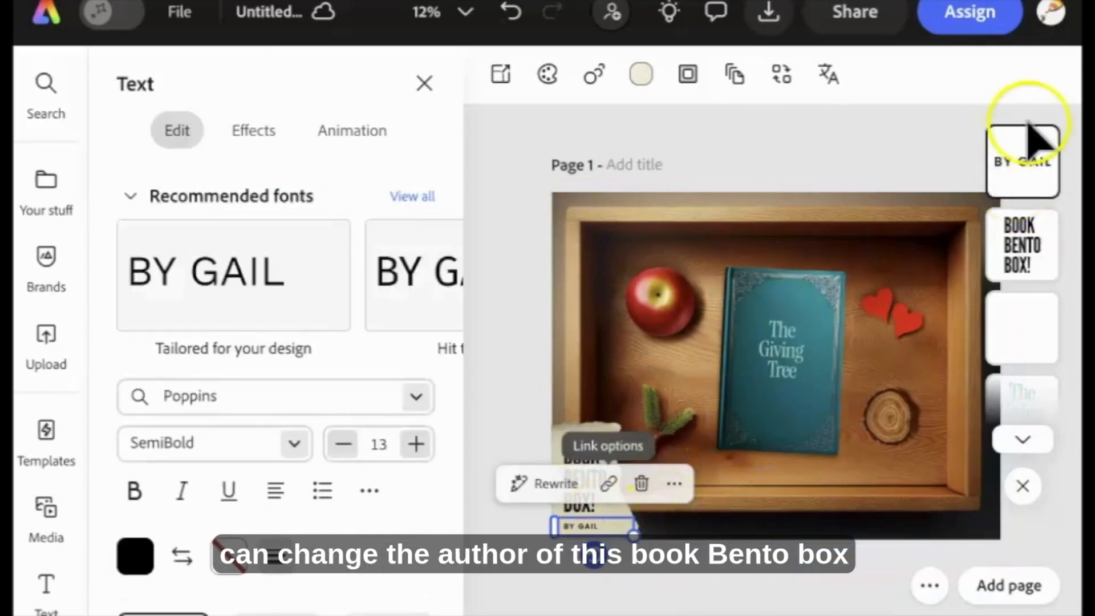
pyautogui.doubleClick(588, 525)
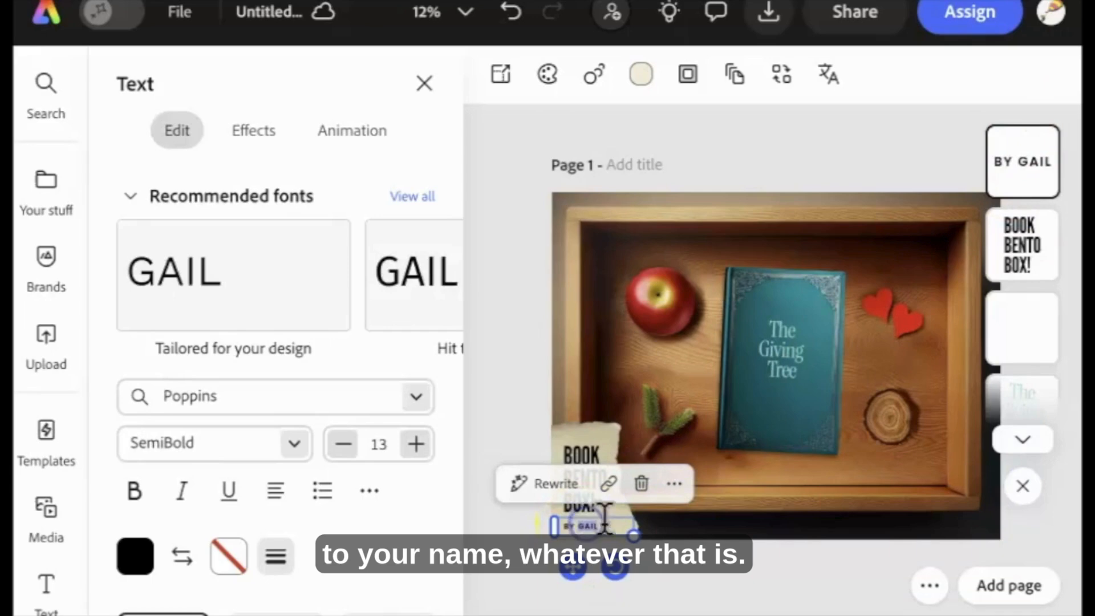
pyautogui.press('BackSpace')
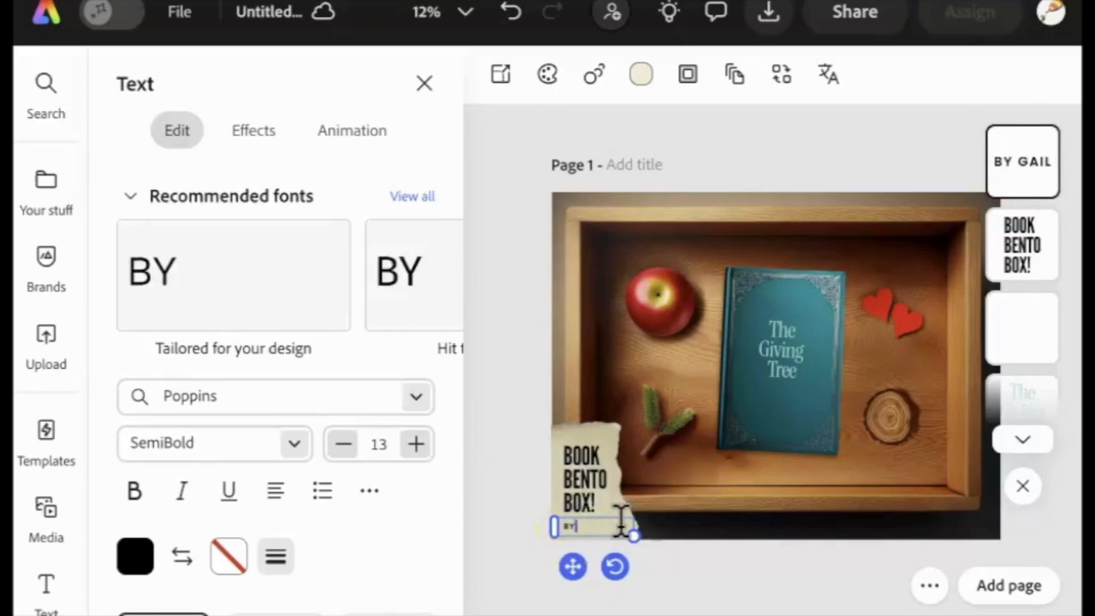
pyautogui.write('Eric')
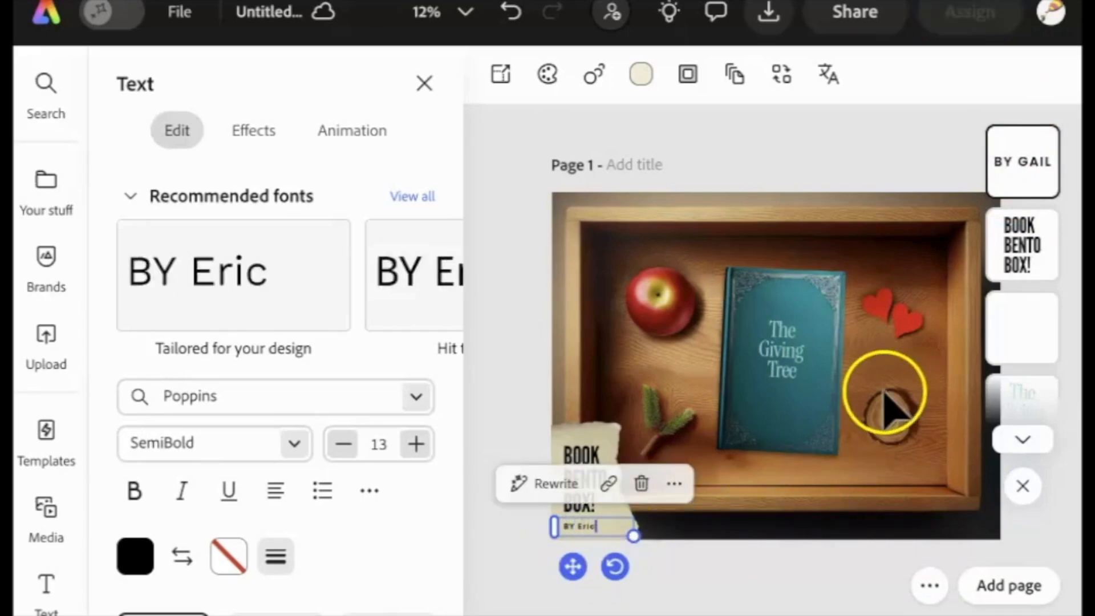
pyautogui.click(1032, 334)
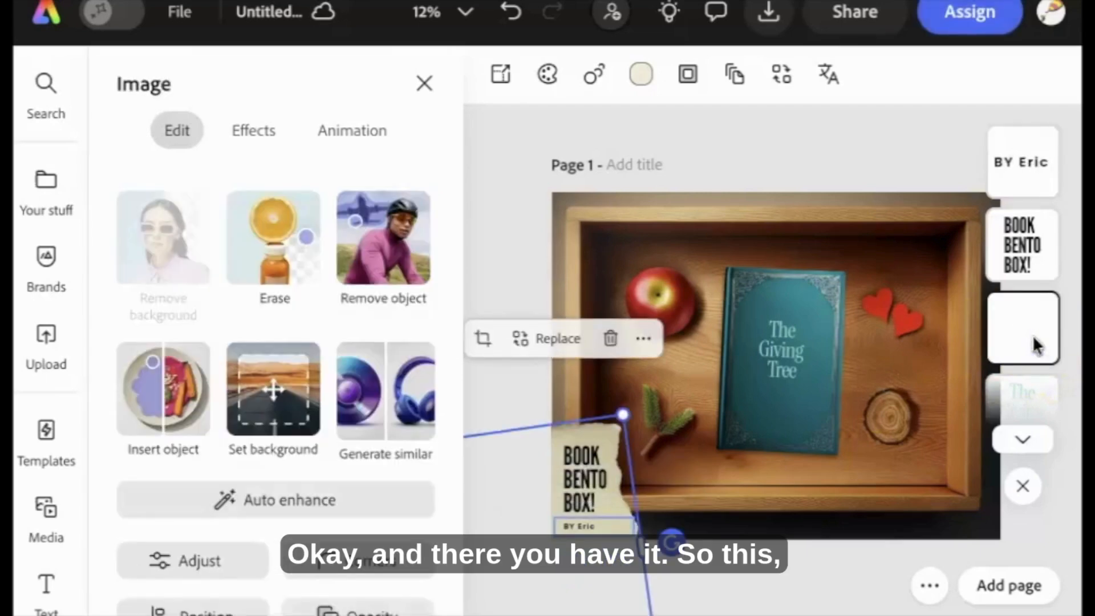
pyautogui.click(918, 151)
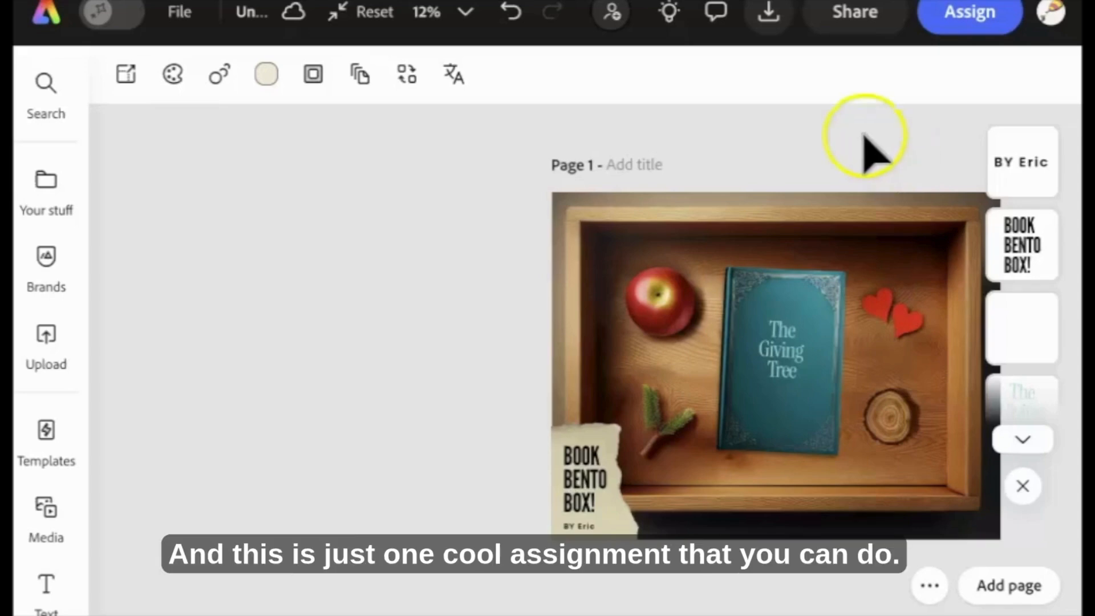
# - Rename the file as "Book bento box by" plus the creator's first name and download it as a PNG at size 1
pyautogui.click(251, 12)
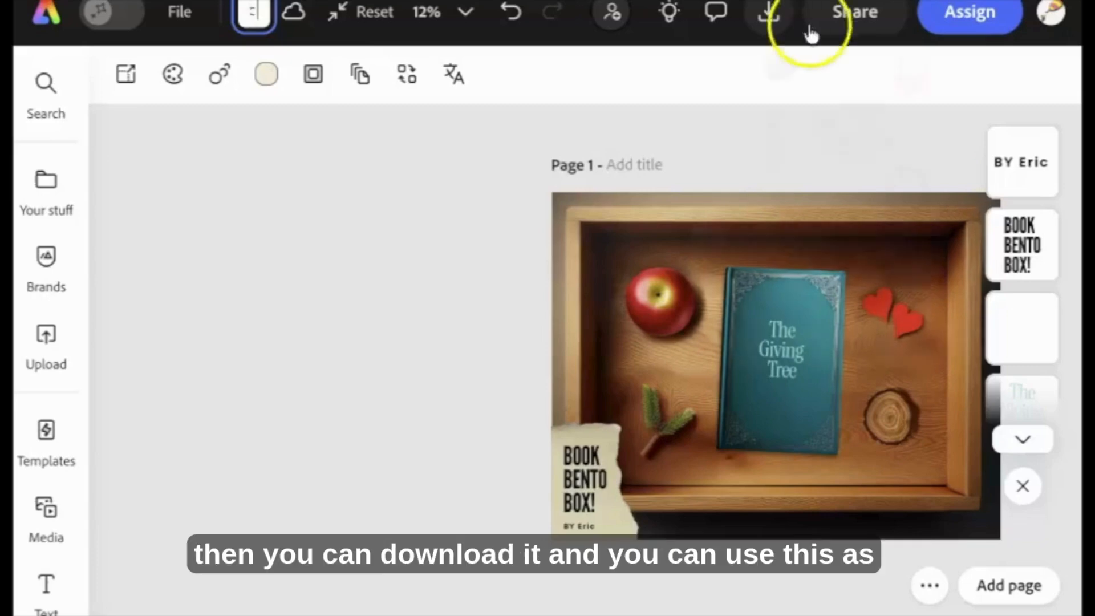
pyautogui.click(774, 17)
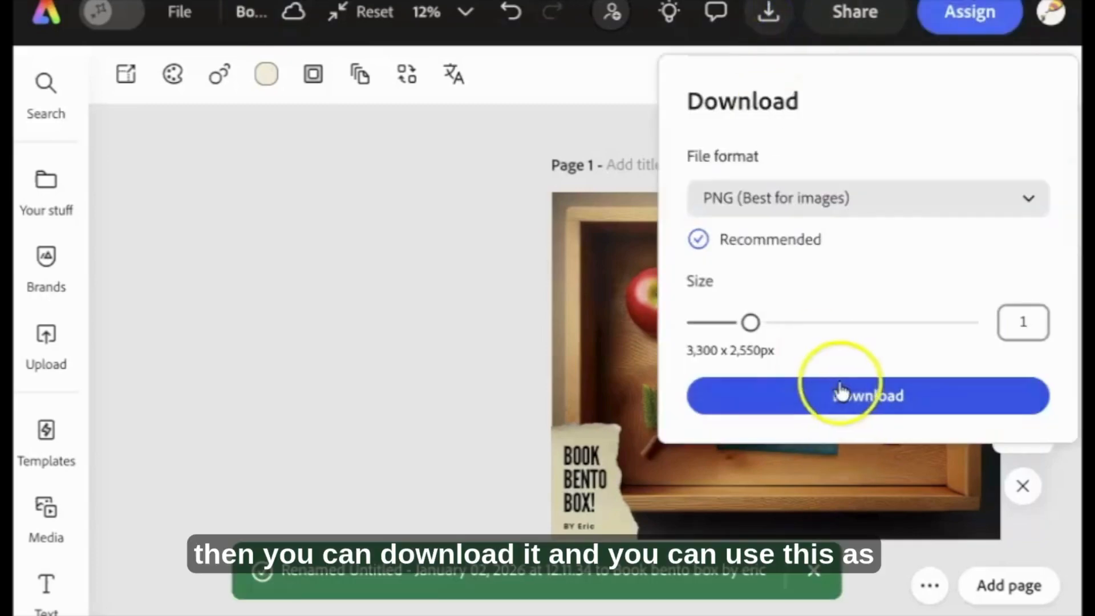
pyautogui.click(850, 403)
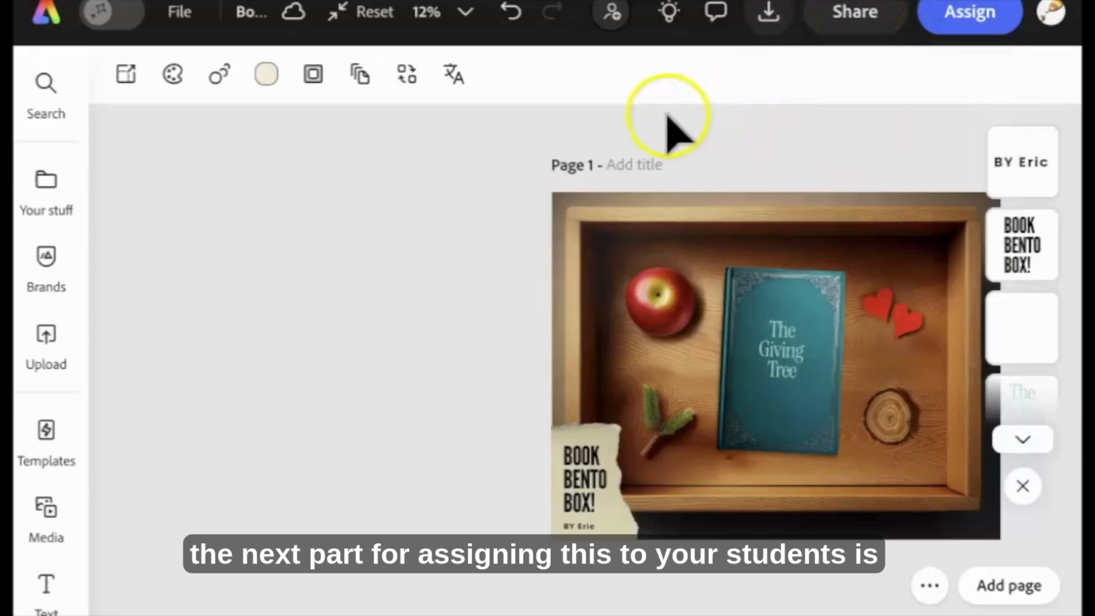
pyautogui.click(964, 20)
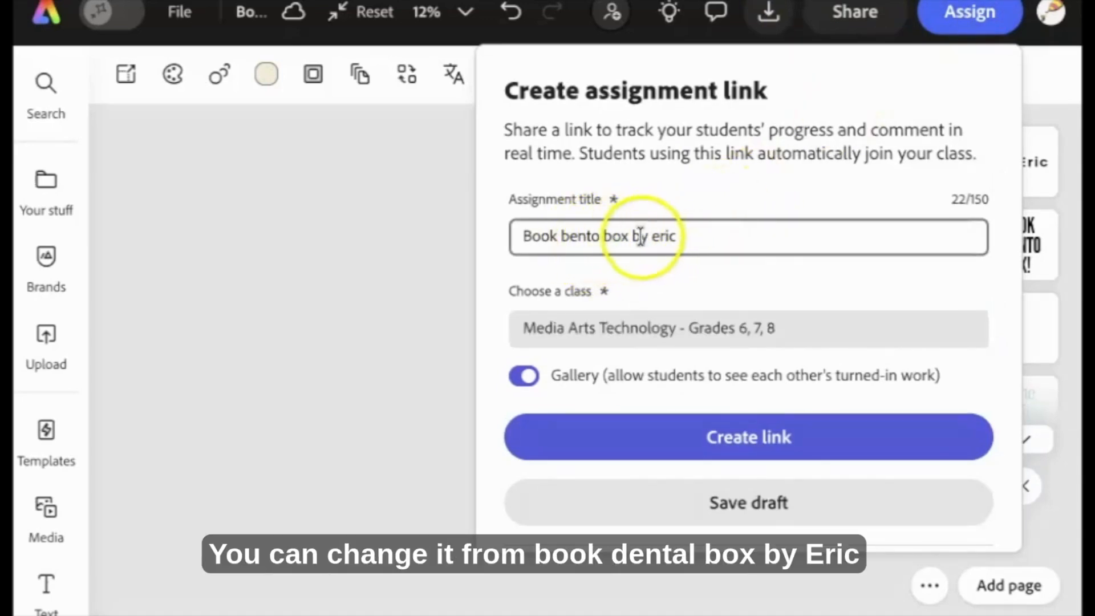
pyautogui.moveTo(639, 235); pyautogui.dragTo(720, 234)
pyautogui.press('BackSpace')
pyautogui.press('BackSpace')
pyautogui.press('BackSpace')
pyautogui.write('Proje')
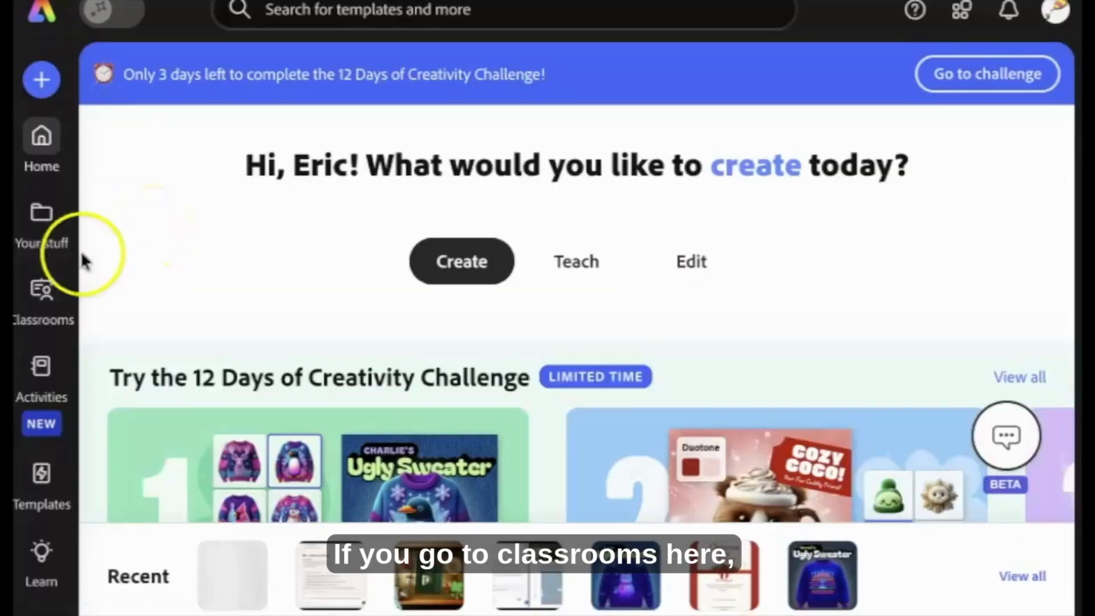
# - Start a new class in Classrooms and name it "Test Class"
pyautogui.click(46, 307)
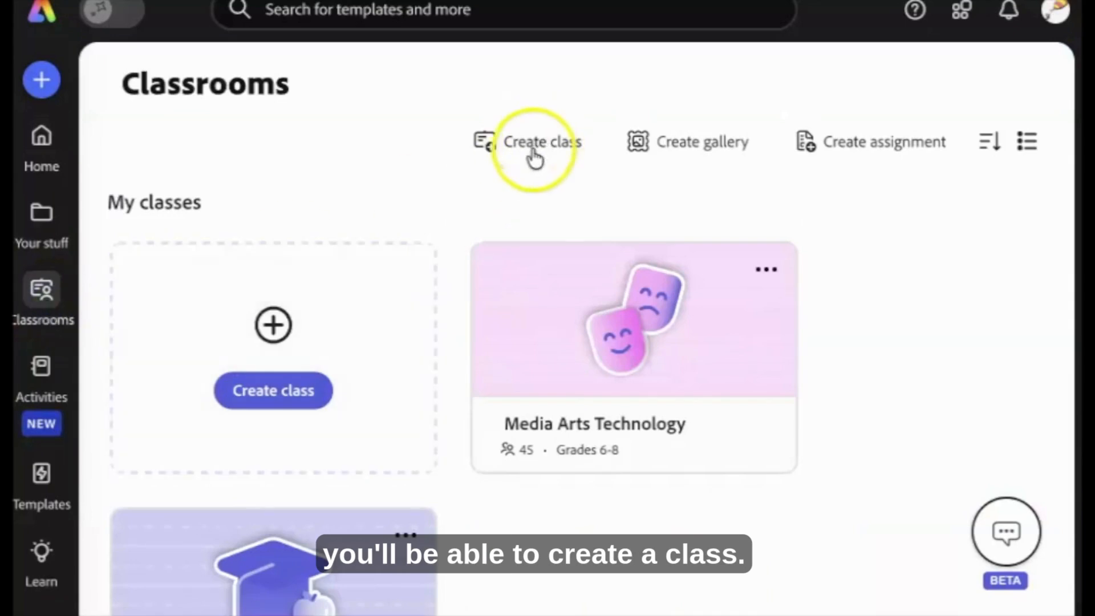
pyautogui.click(498, 146)
pyautogui.click(408, 185)
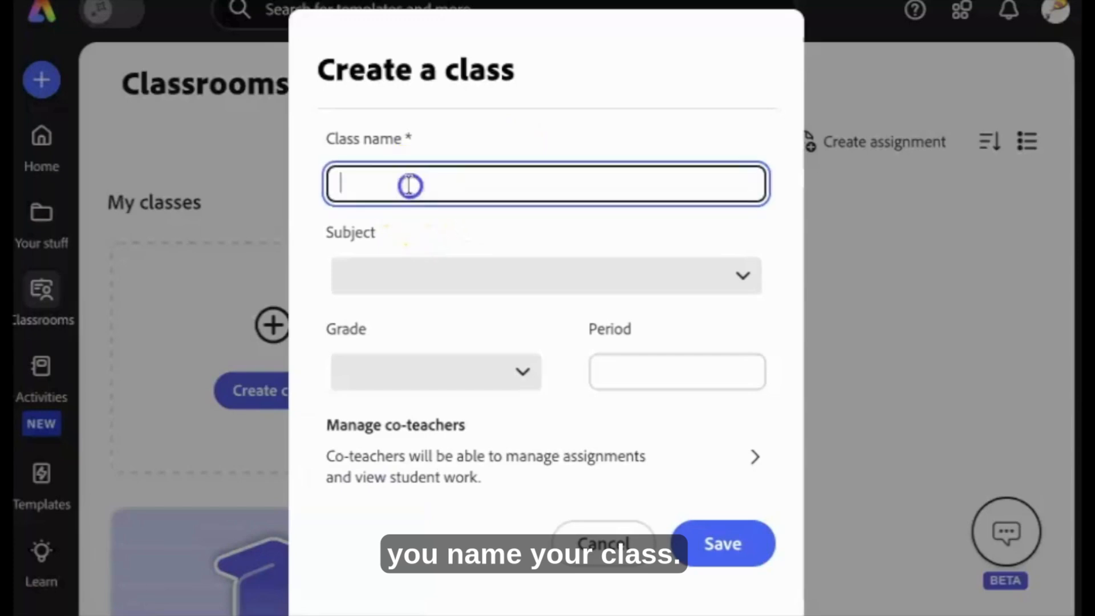
pyautogui.write('T')
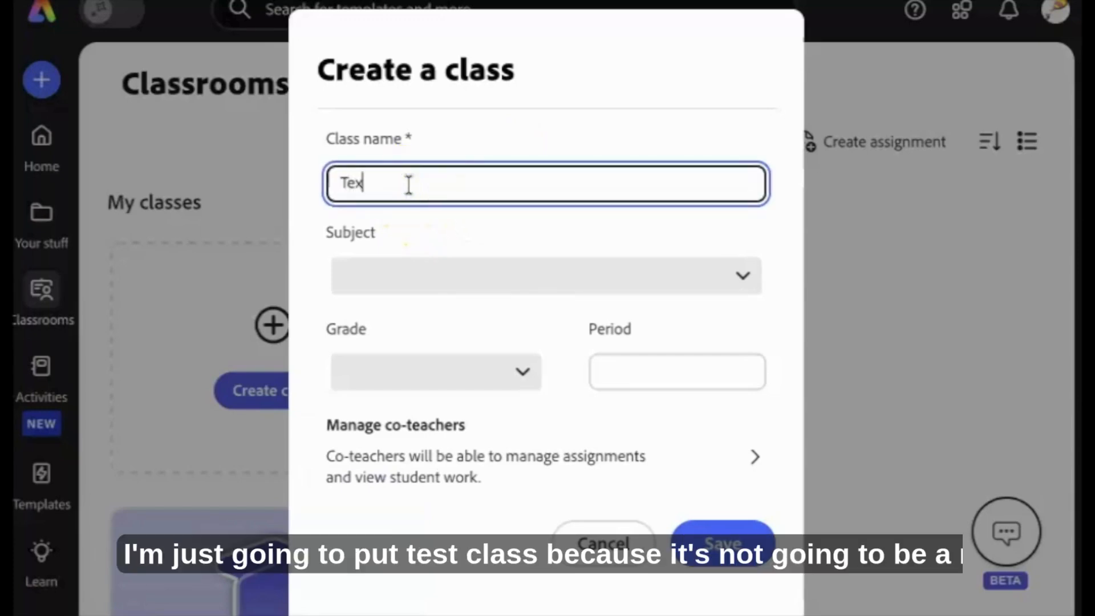
pyautogui.write('est Class')
# - Set the class subject to English and the grade to 6, save the class, and dismiss the student invitation
pyautogui.click(386, 275)
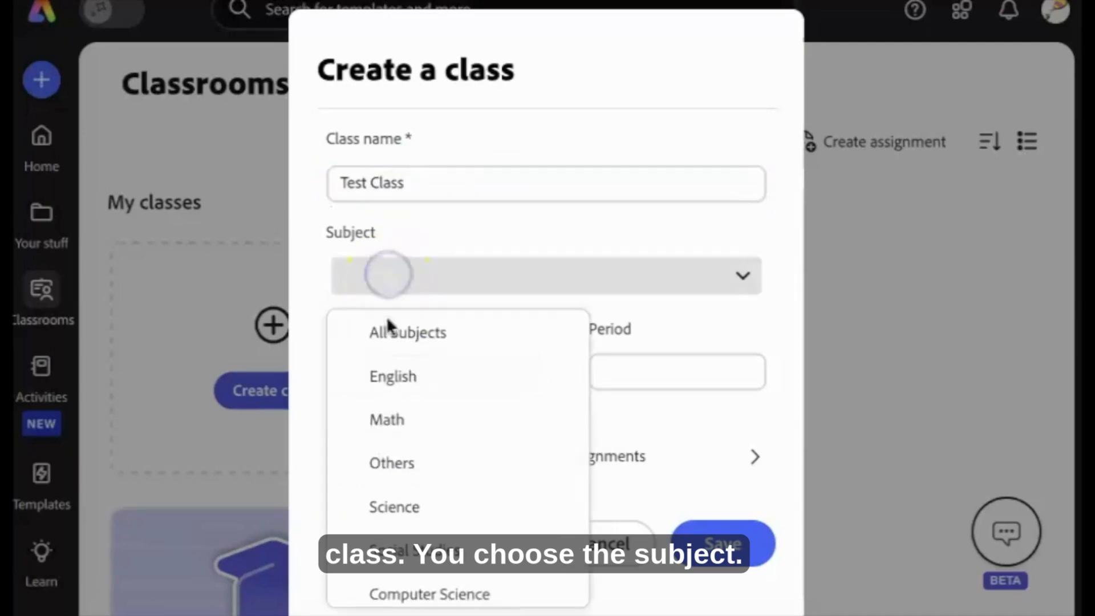
pyautogui.click(392, 376)
pyautogui.click(717, 330)
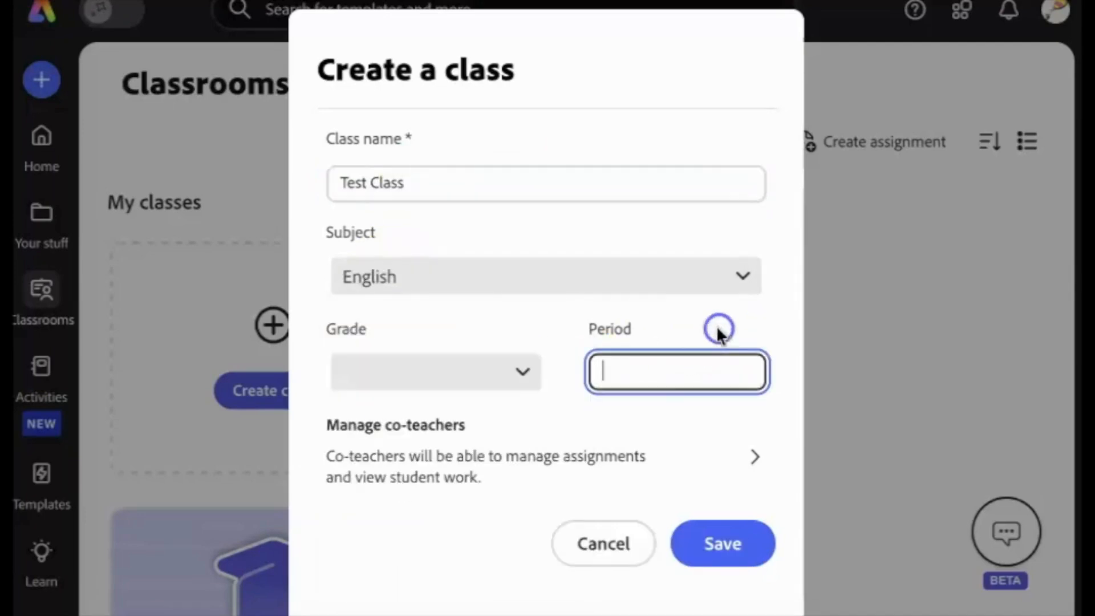
pyautogui.click(513, 375)
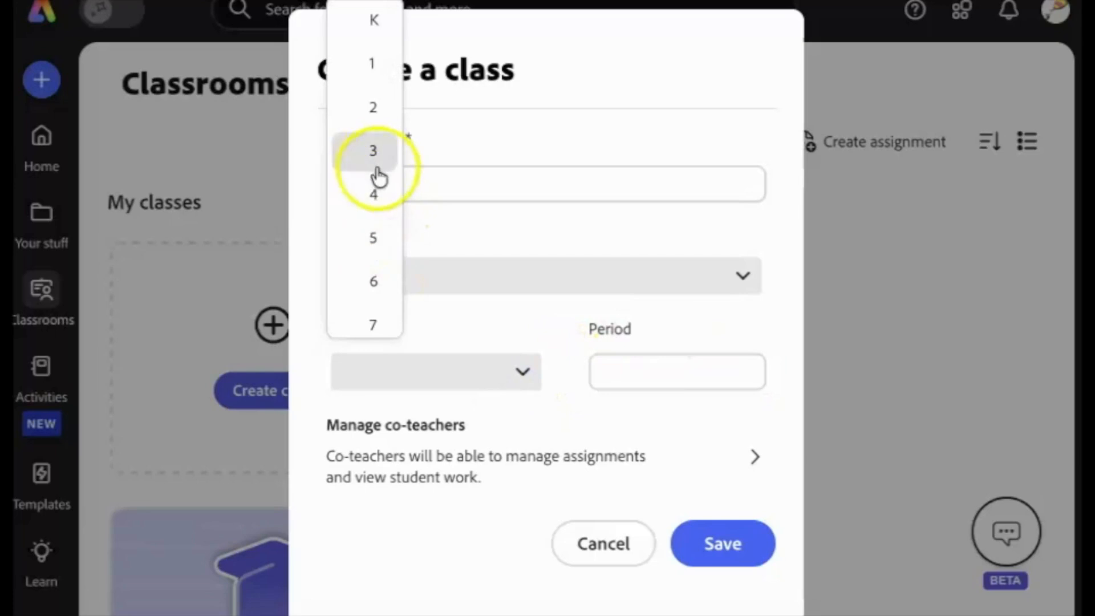
pyautogui.click(383, 281)
pyautogui.click(634, 378)
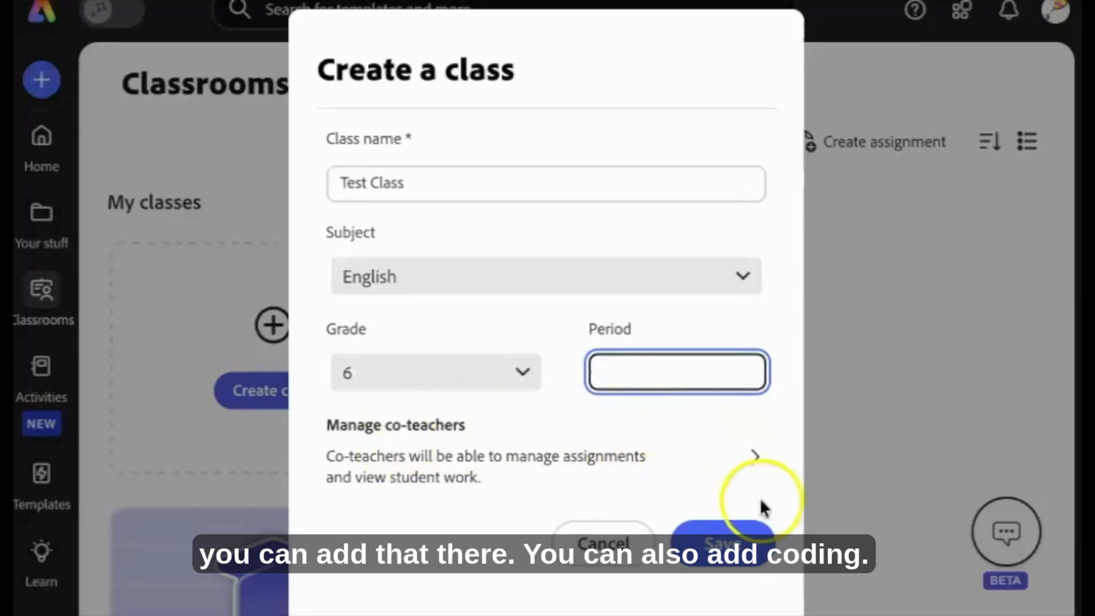
pyautogui.click(736, 542)
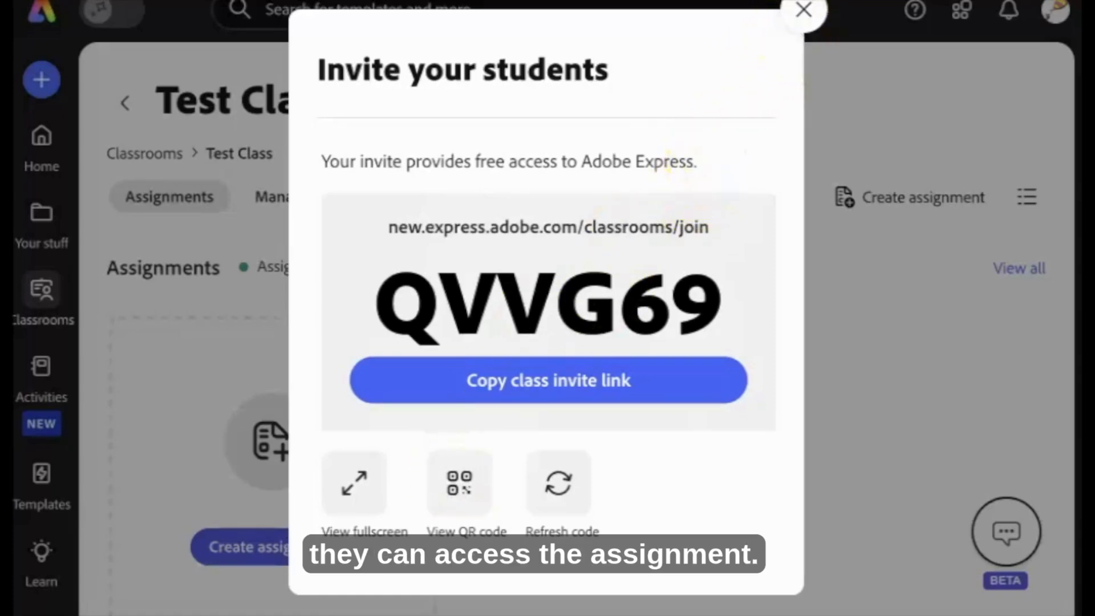
pyautogui.click(806, 10)
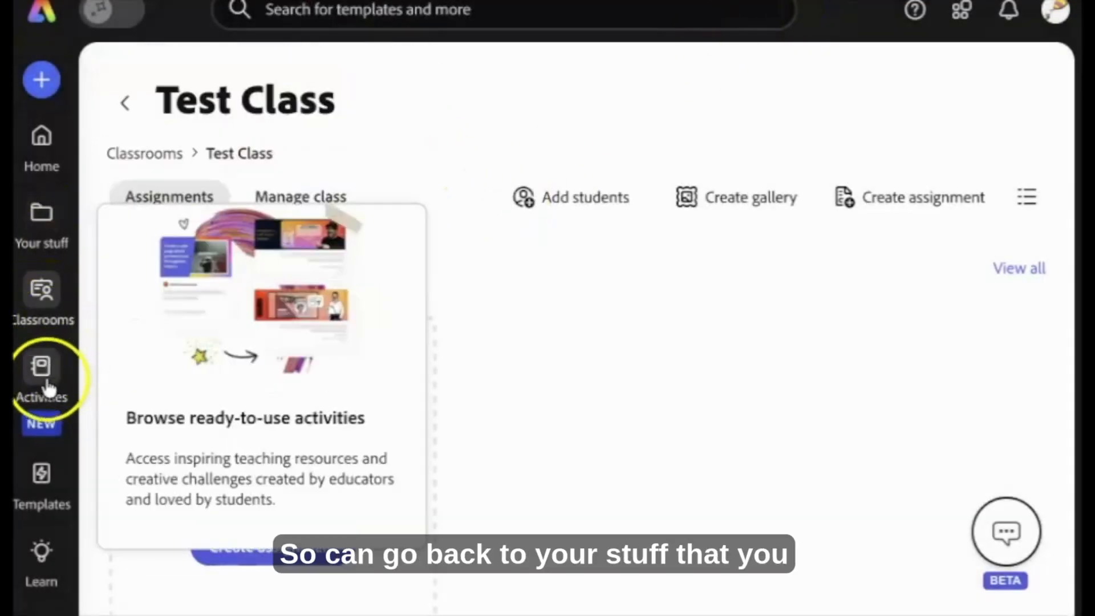
# - Open the saved book bento box project from the files in Your stuff
pyautogui.click(50, 222)
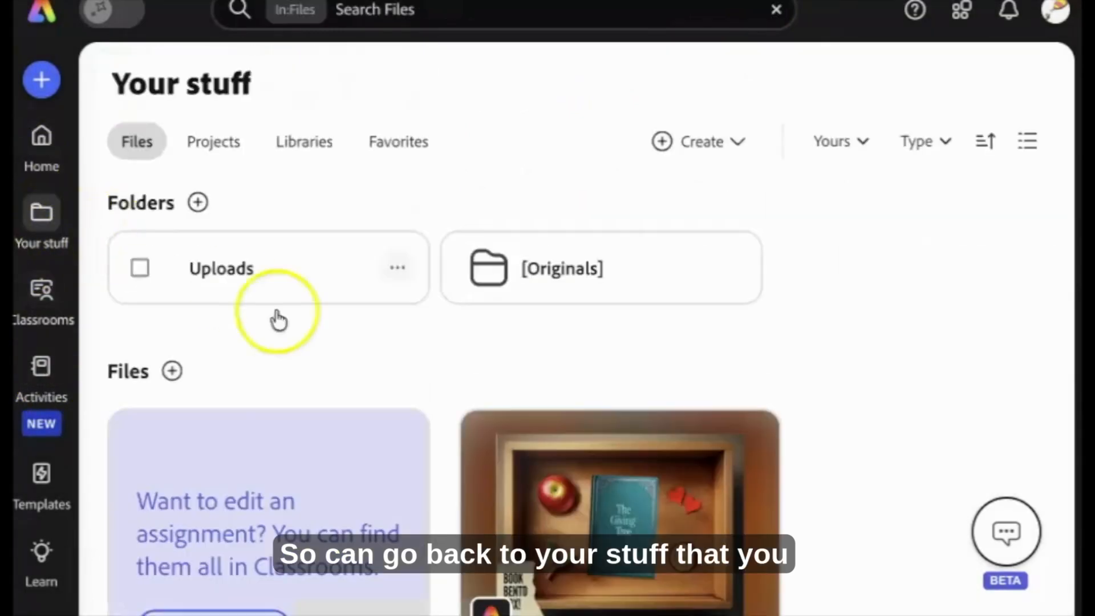
pyautogui.scroll(-3, 321, 340)
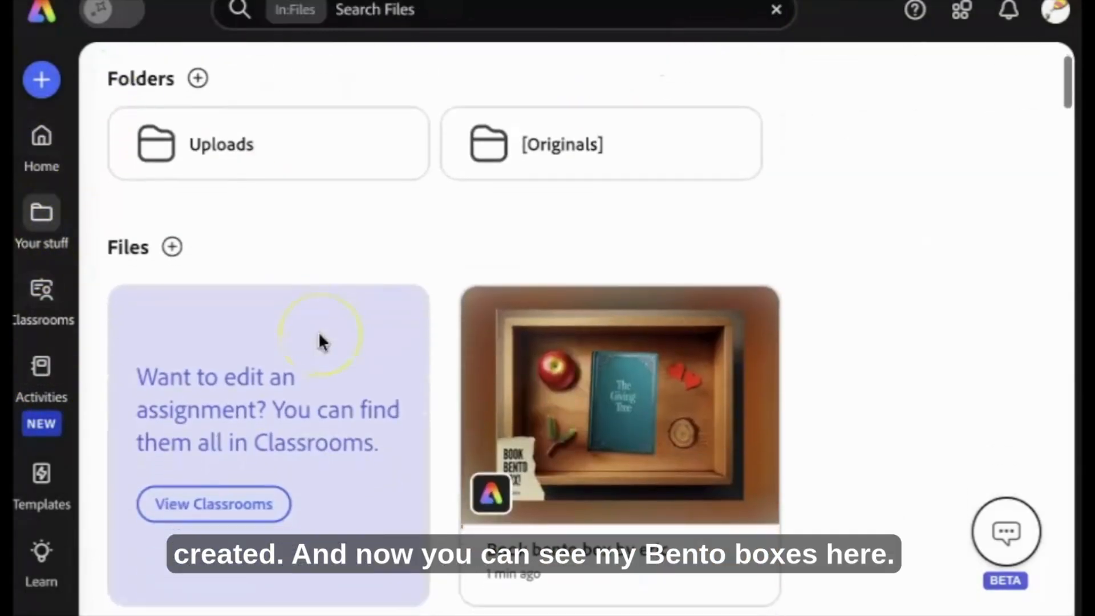
pyautogui.click(626, 470)
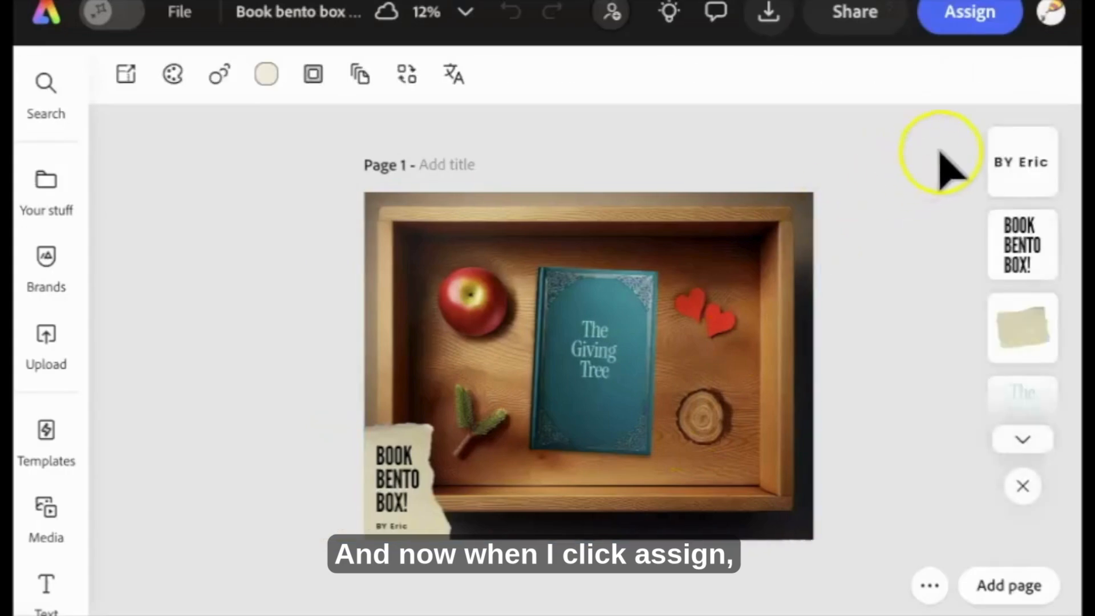
# - Start an assignment from the bento box design and set its title to "Book bento box project"
pyautogui.click(970, 17)
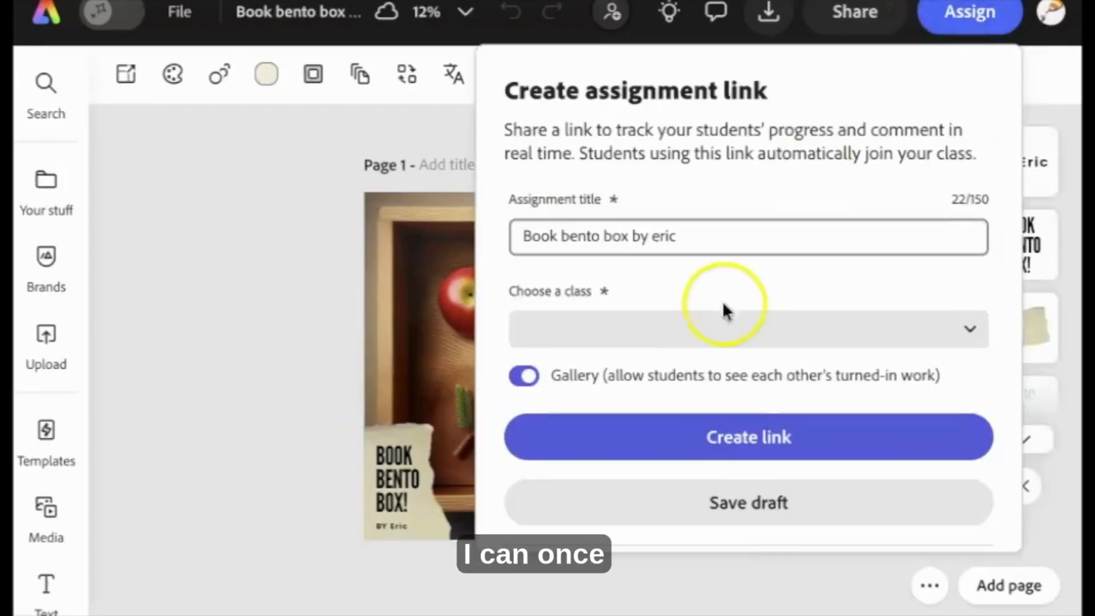
pyautogui.click(711, 242)
pyautogui.press('BackSpace')
pyautogui.press('BackSpace')
pyautogui.press('BackSpace')
pyautogui.press('BackSpace')
pyautogui.press('BackSpace')
pyautogui.press('BackSpace')
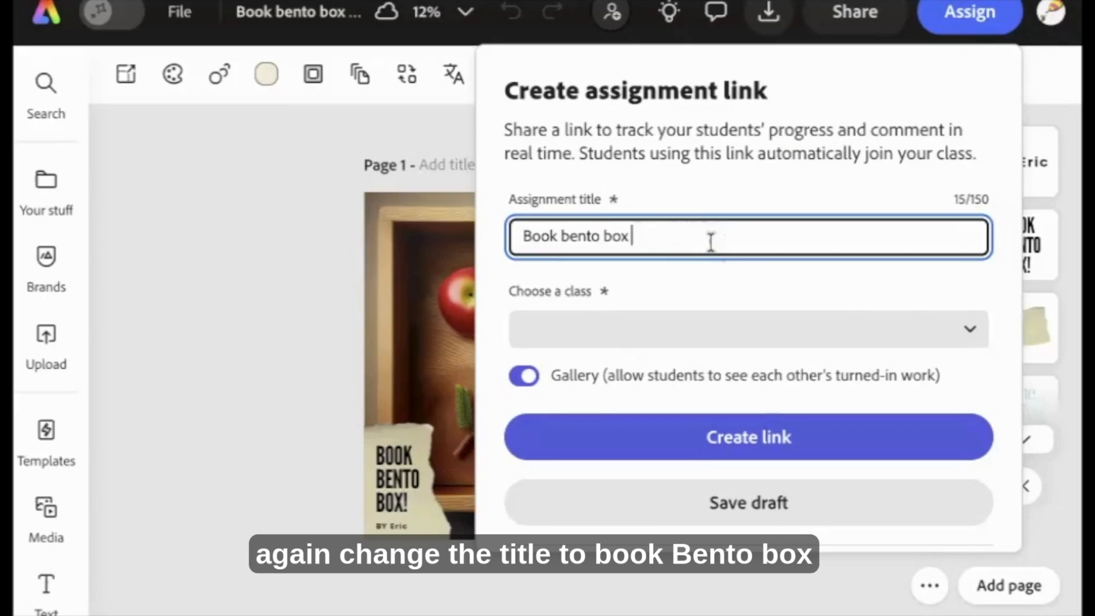
pyautogui.write('pro')
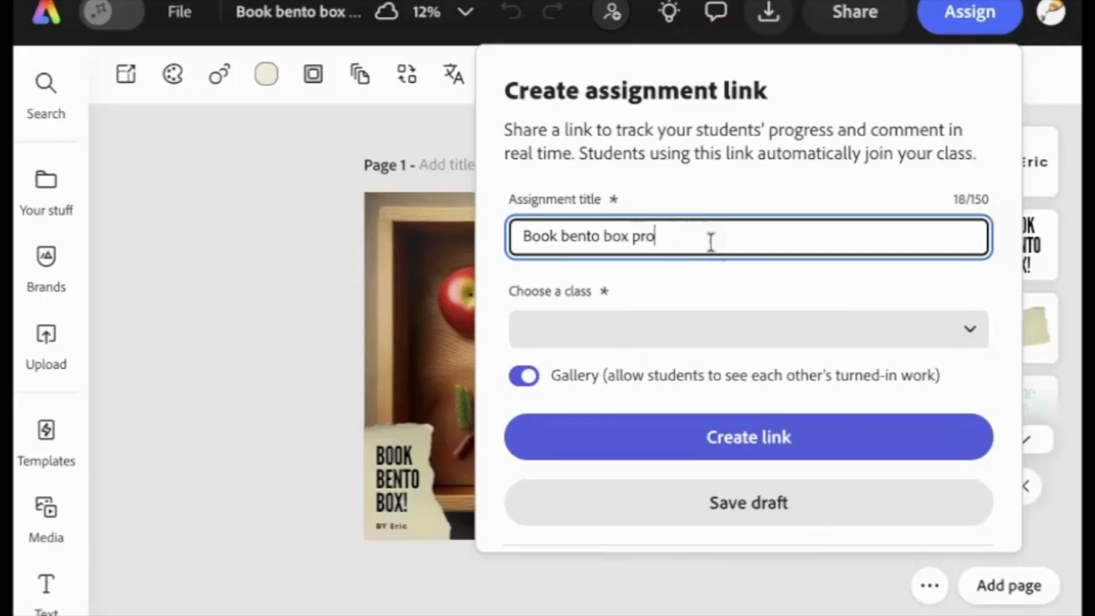
pyautogui.write('ject')
# - Create the assignment link for Test Class - Grade 6, with the student gallery kept on, and copy the link
pyautogui.click(711, 324)
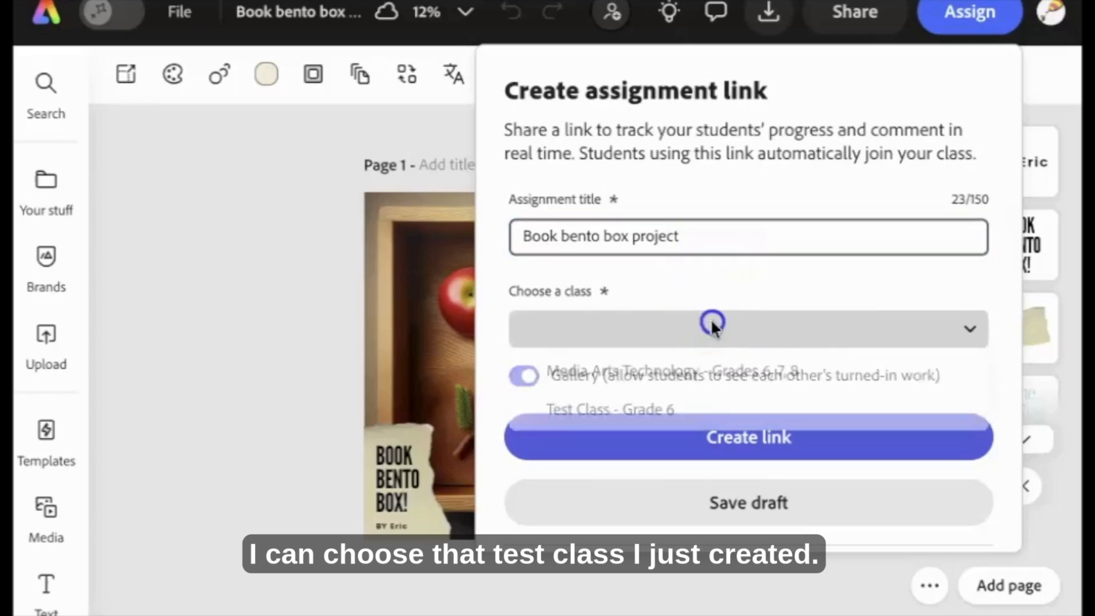
pyautogui.click(663, 431)
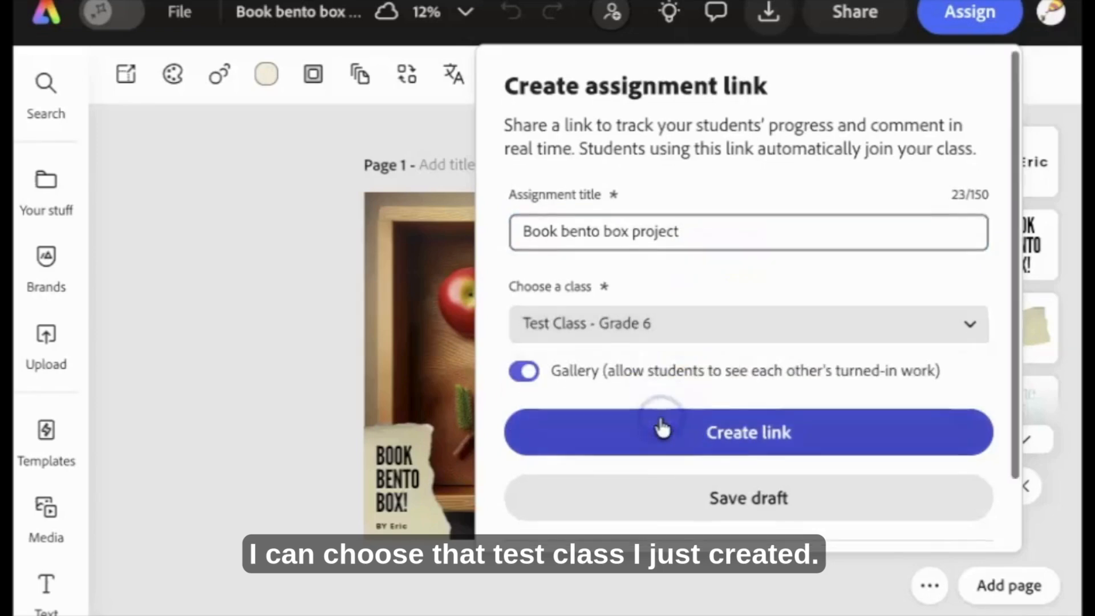
pyautogui.scroll(-2, 658, 427)
pyautogui.click(675, 359)
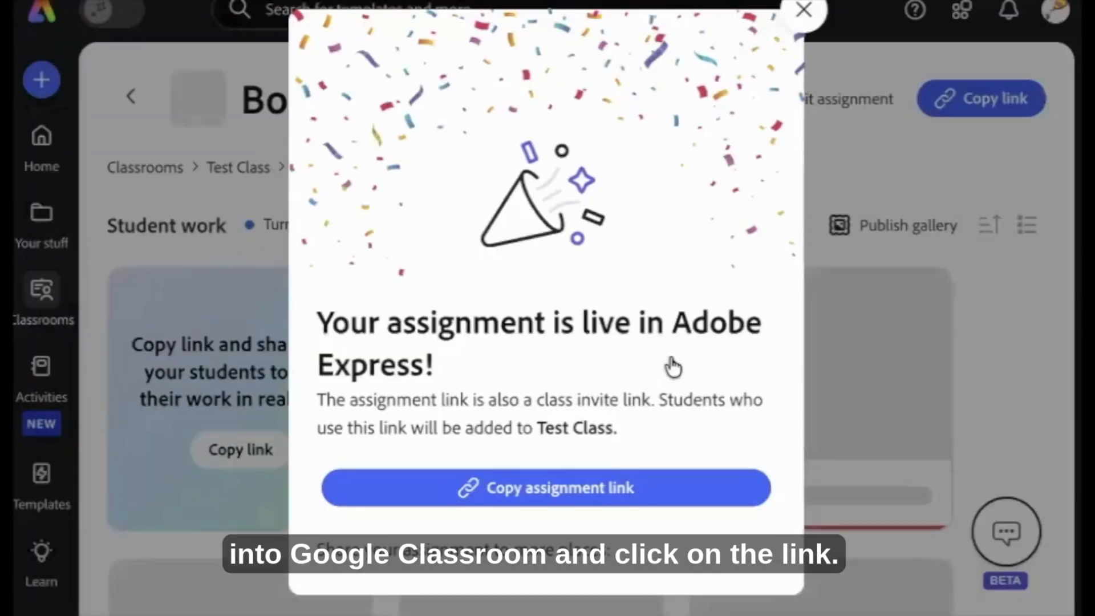
pyautogui.click(522, 484)
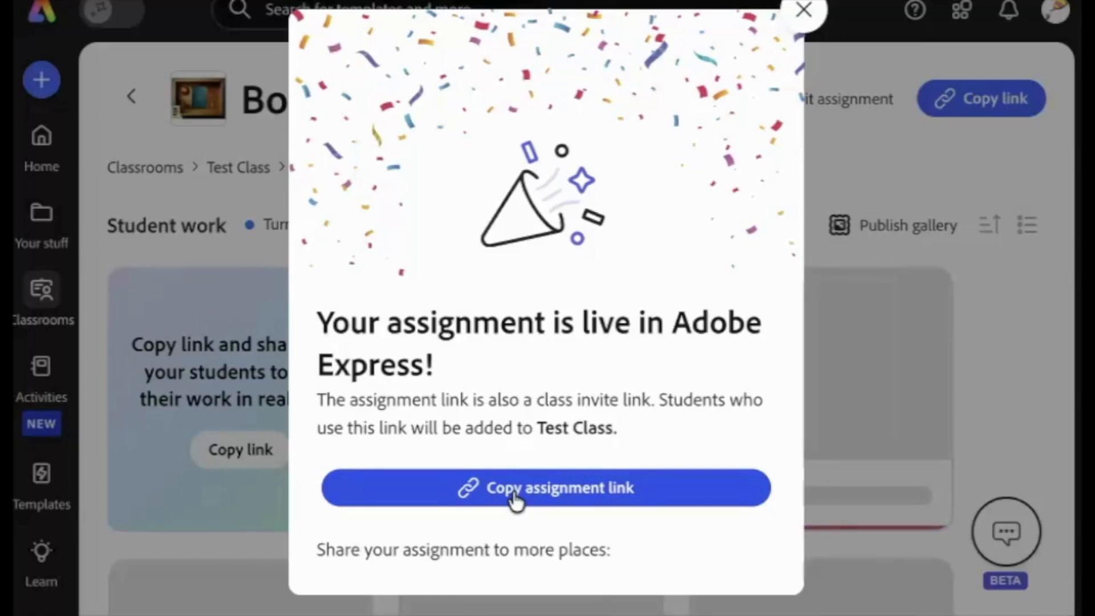
pyautogui.click(214, 441)
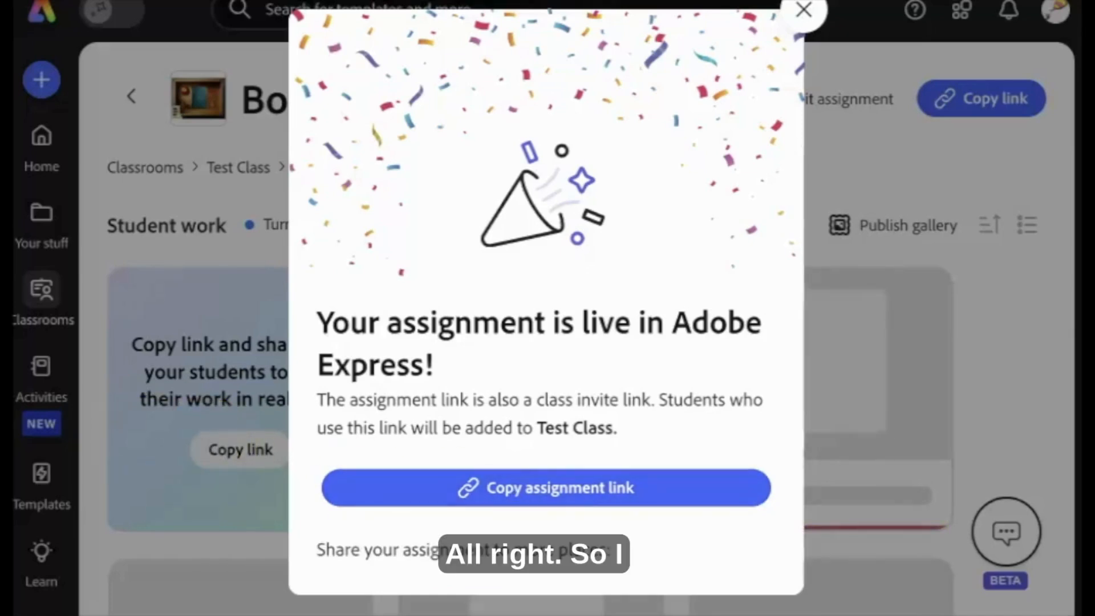